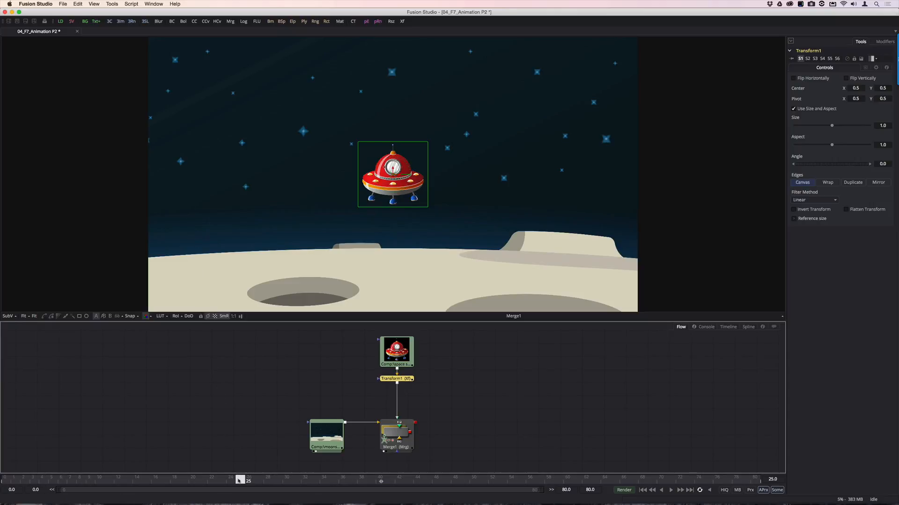
At frame 0, reduce Transform1's Size to about 0.486 and animate the Size parameter
left_click_drag(238, 481, 7, 481)
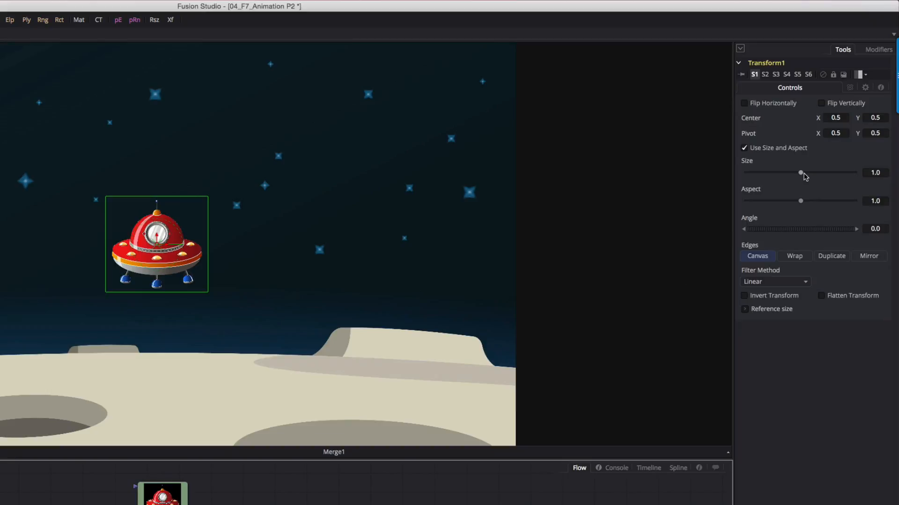
left_click_drag(805, 174, 776, 177)
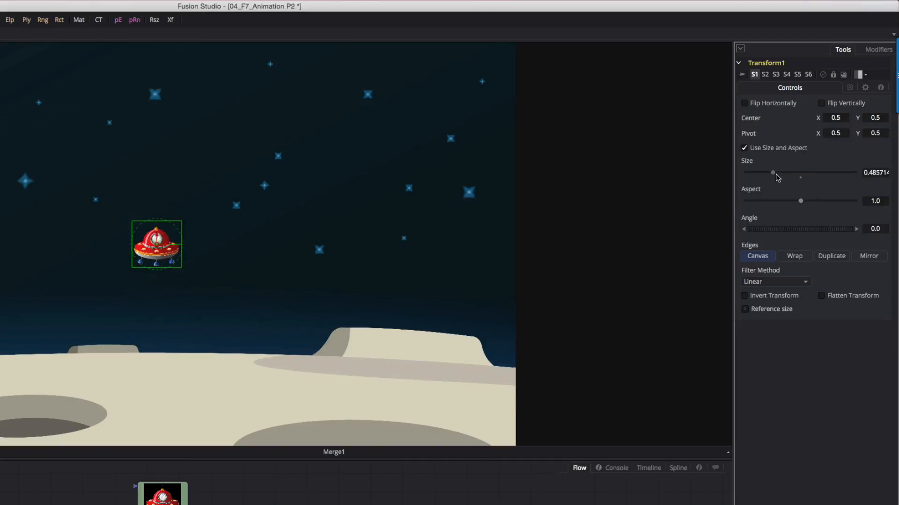
right_click(750, 163)
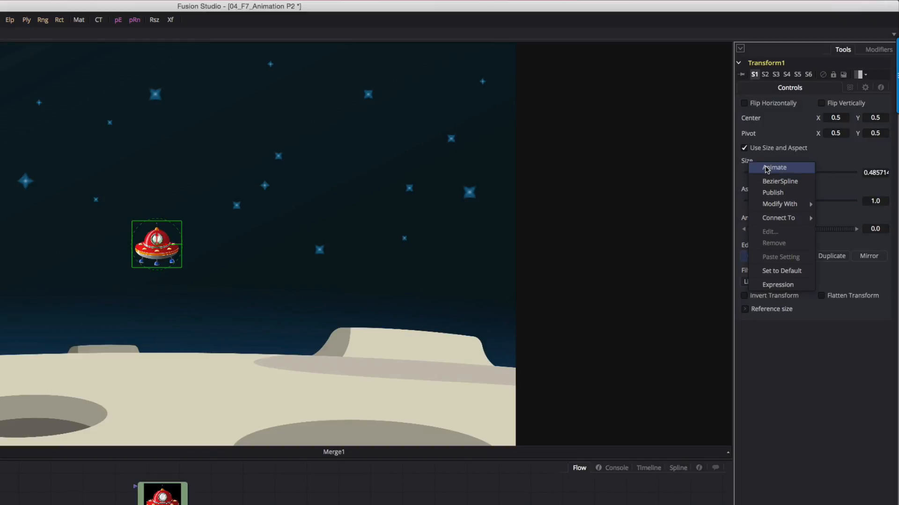
left_click(766, 168)
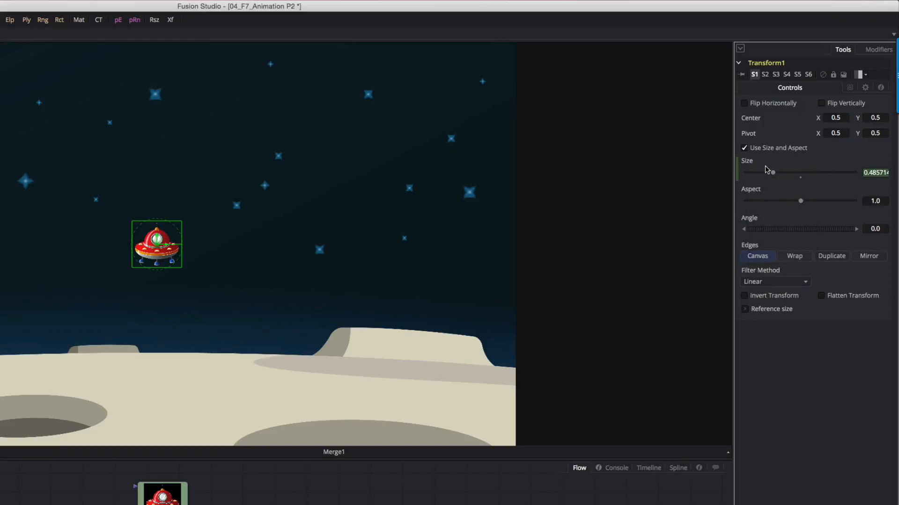
Keyframe Transform1's Size at about 0.952 on frame 40 and play the animation
left_click_drag(7, 481, 384, 481)
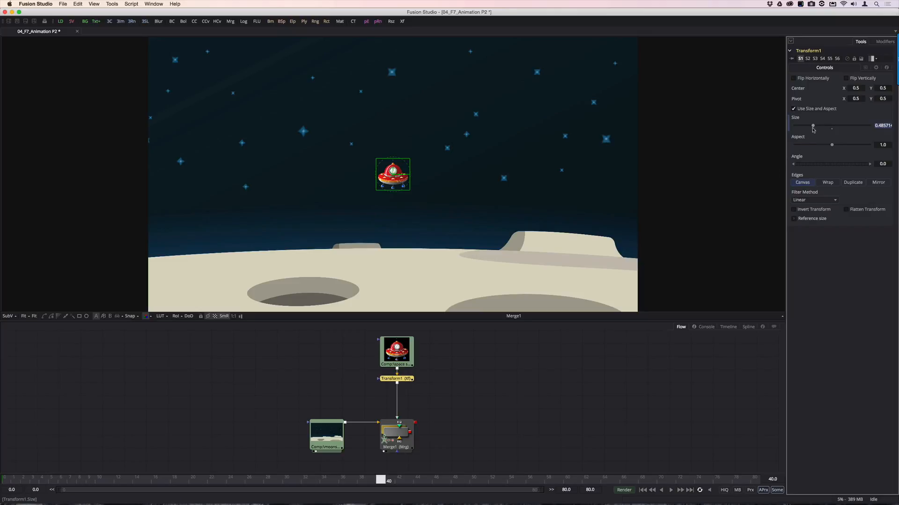
left_click_drag(813, 129, 830, 127)
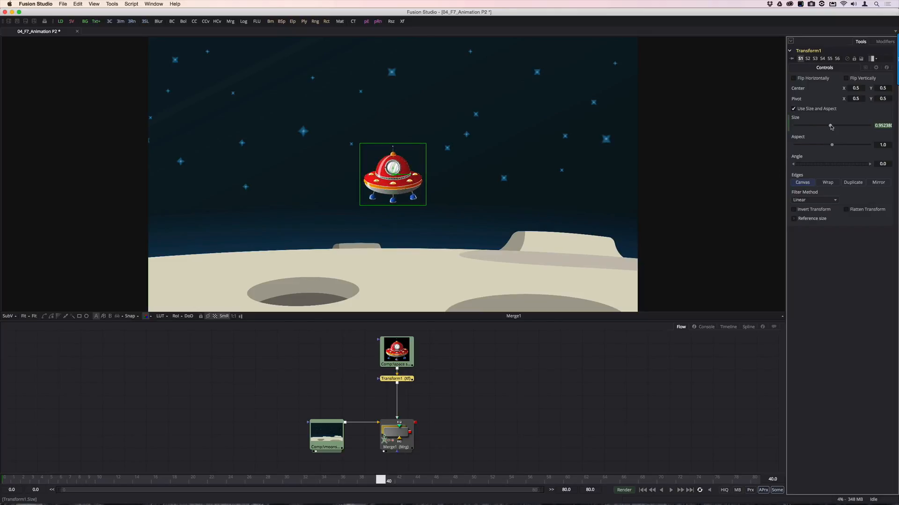
left_click(672, 490)
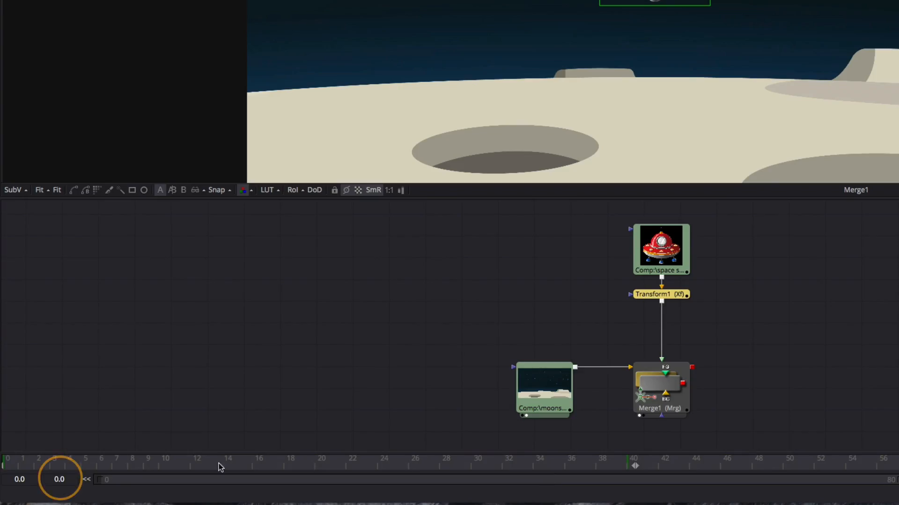
Set the playback range to run from frame 0 to frame 50, and play the animation in that range
double_click(36, 490)
type("0")
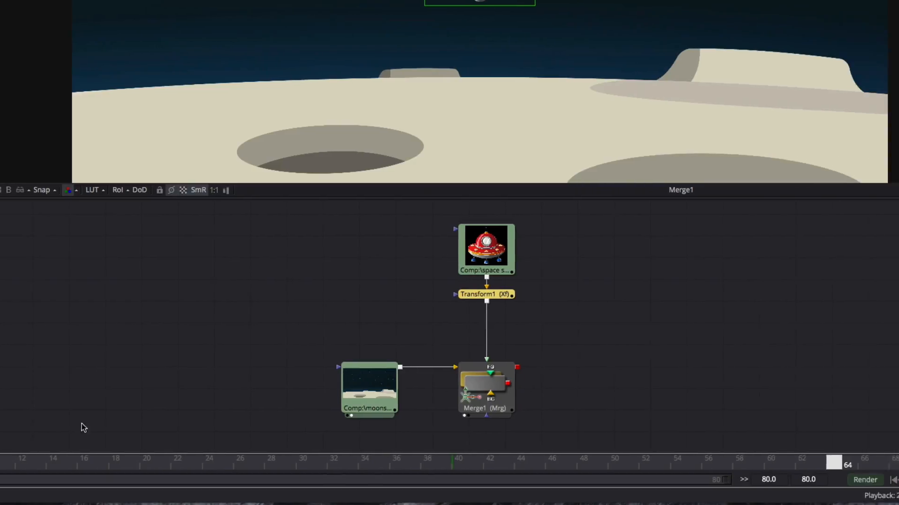
left_click(768, 479)
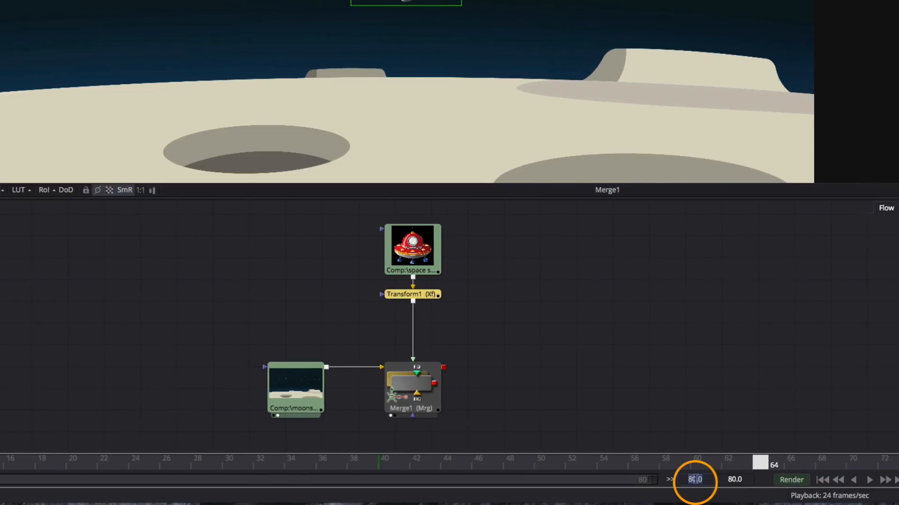
type("50")
key("Return")
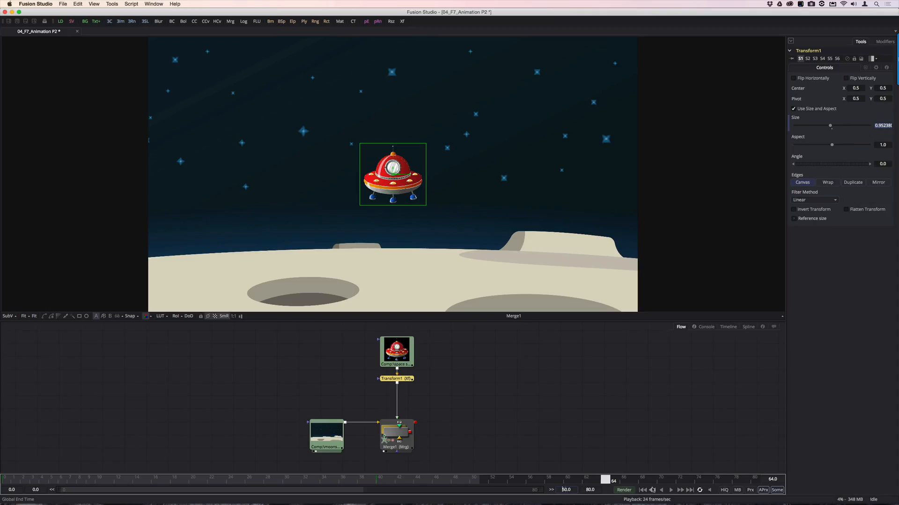
left_click(671, 490)
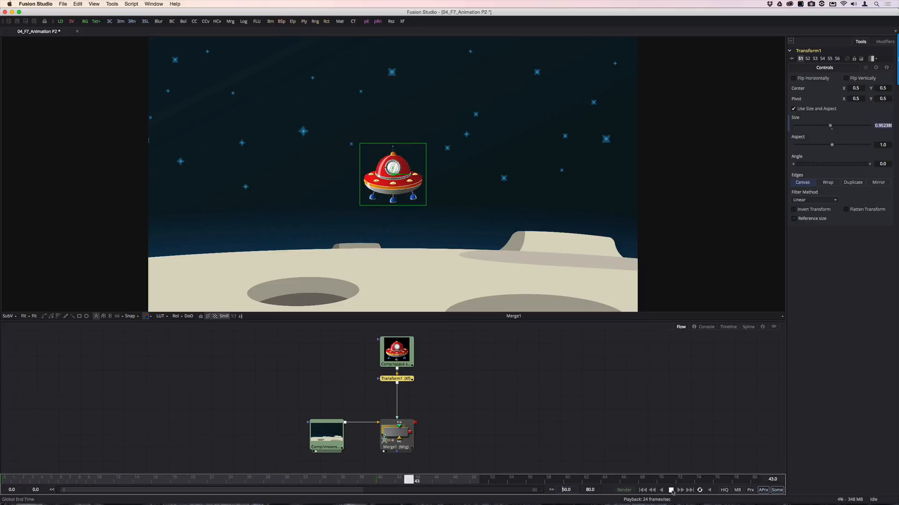
left_click(671, 490)
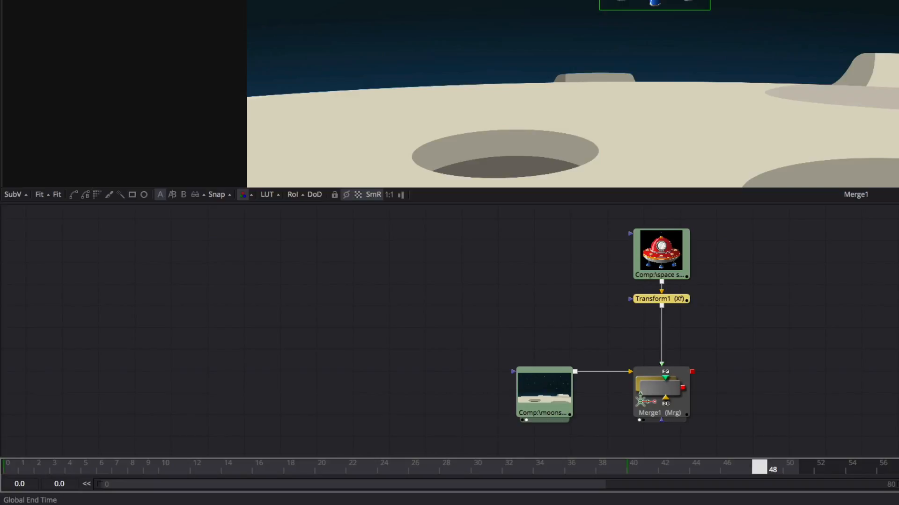
Jump back through the Size keyframes to frame 0 and forward again to the next keyframe
key("alt+bracketleft")
key("alt+bracketleft")
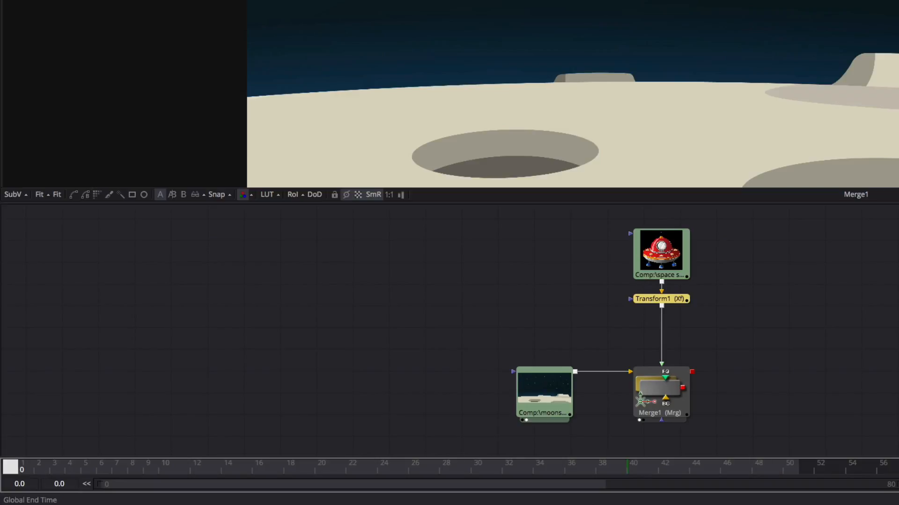
key("alt+bracketright")
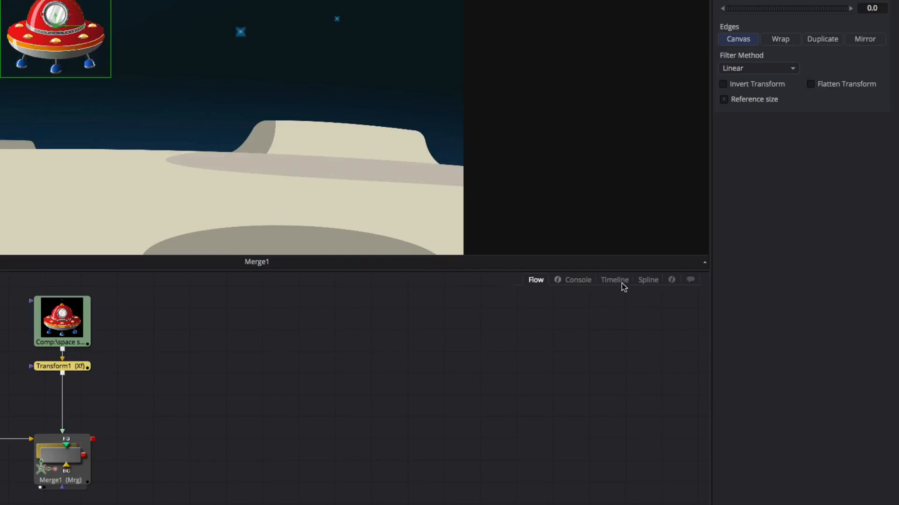
Show only the selected tool in the Timeline and expand Transform1 to its Size track
left_click(614, 280)
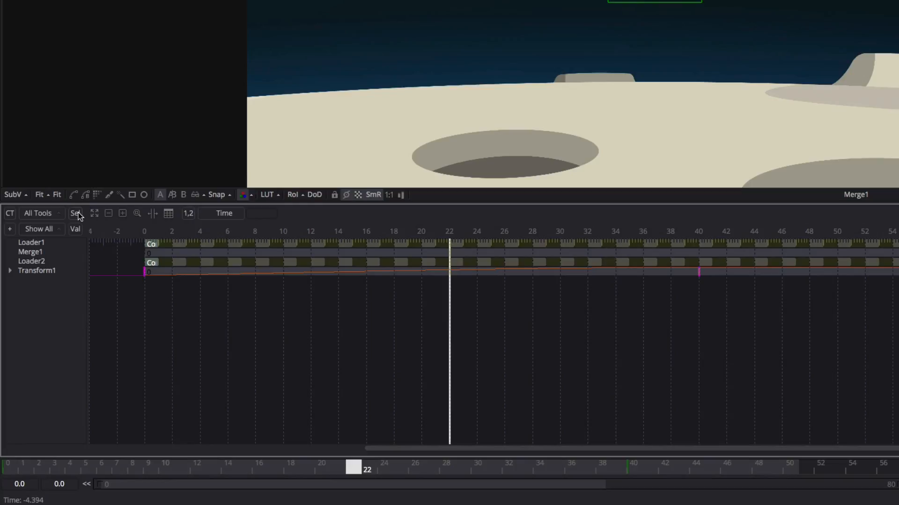
left_click(76, 213)
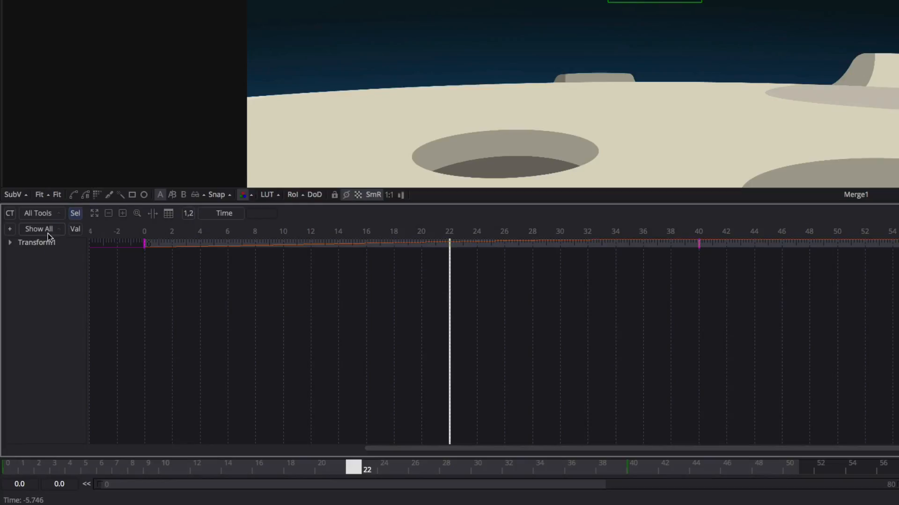
left_click(10, 243)
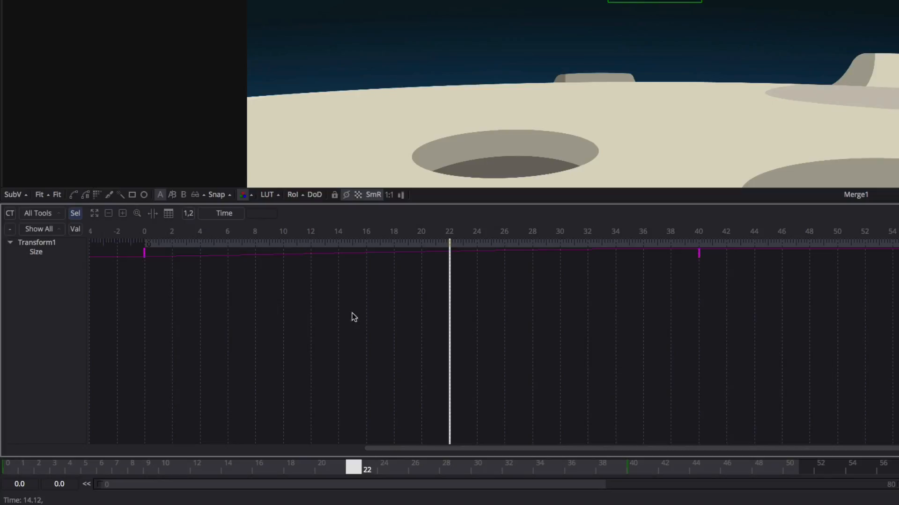
Scrub to frame 21 in the Timeline and move the second Size keyframe to frame 36
left_click_drag(451, 311, 430, 311)
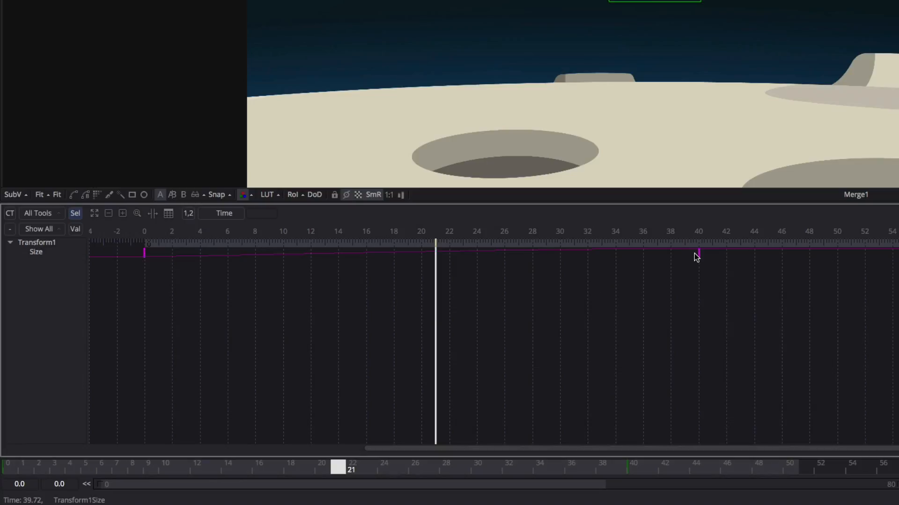
left_click_drag(696, 254, 638, 259)
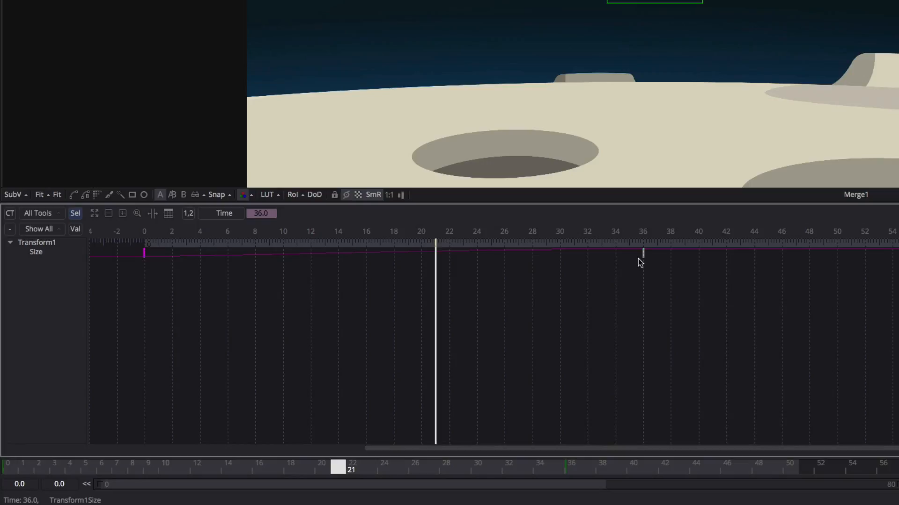
Delete the Size keyframe at frame 36 and remove the Transform1Size animation from the Size parameter
key("Delete")
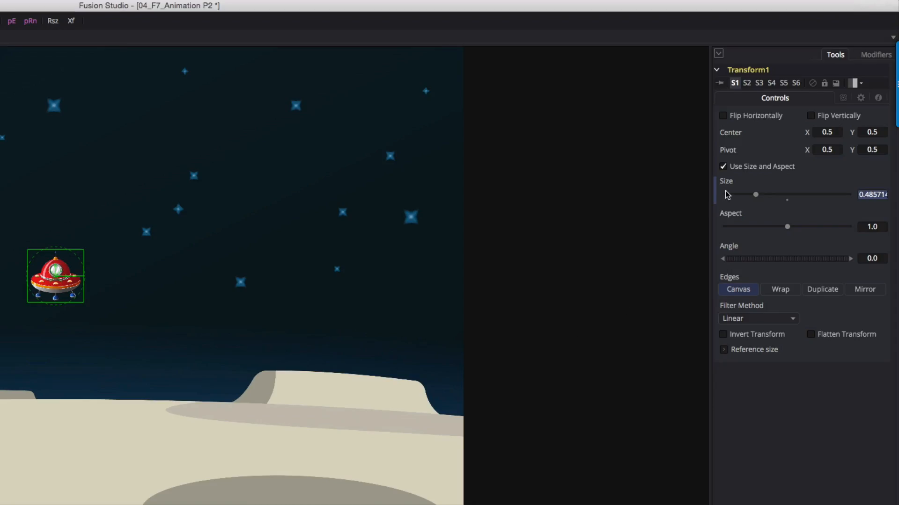
right_click(730, 187)
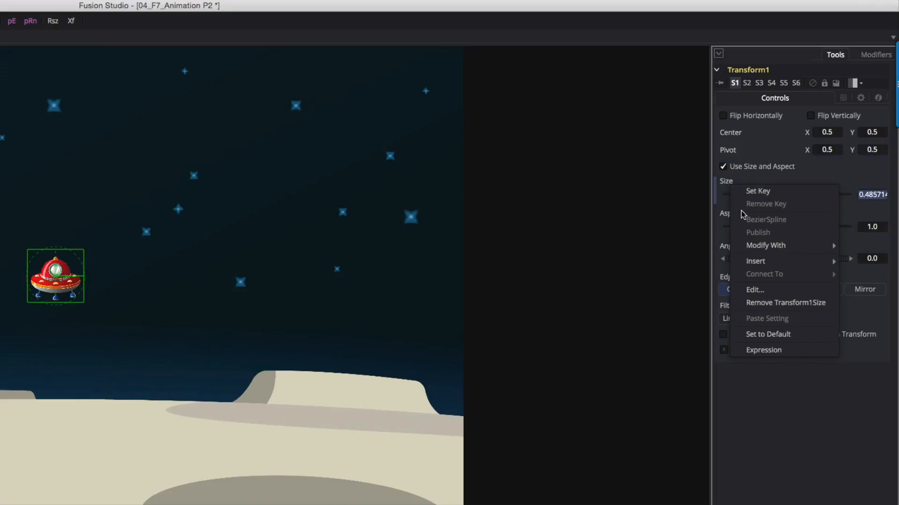
left_click(754, 303)
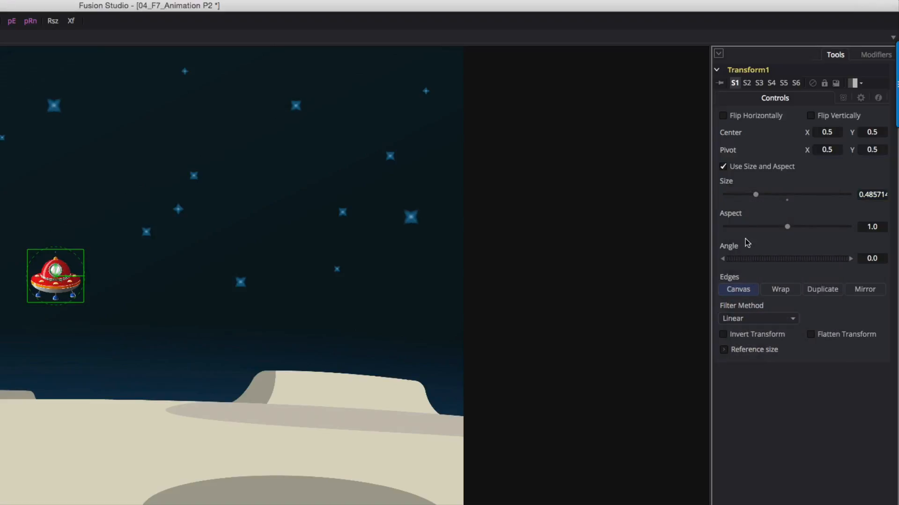
Animate Transform1's Center and place the spaceship in the sky's upper-left corner at frame 0, at about X -2.53, Y 2.08
right_click(736, 135)
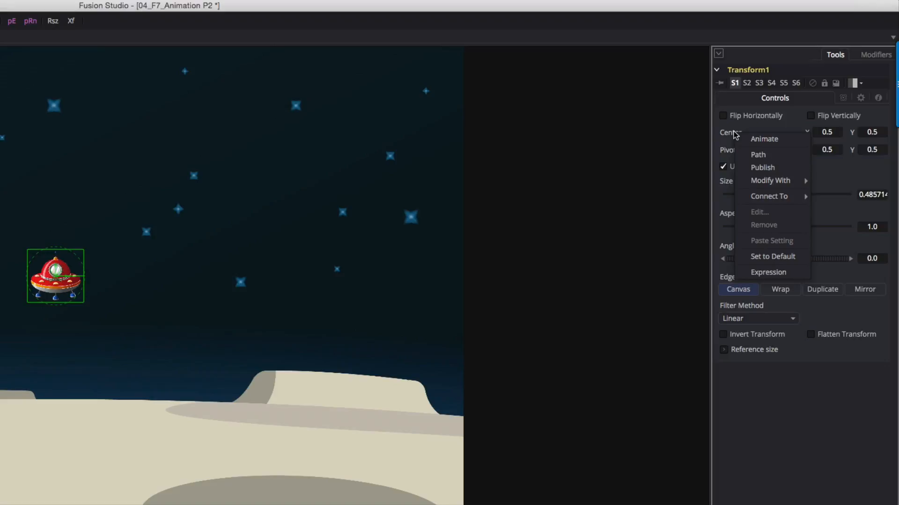
left_click(760, 139)
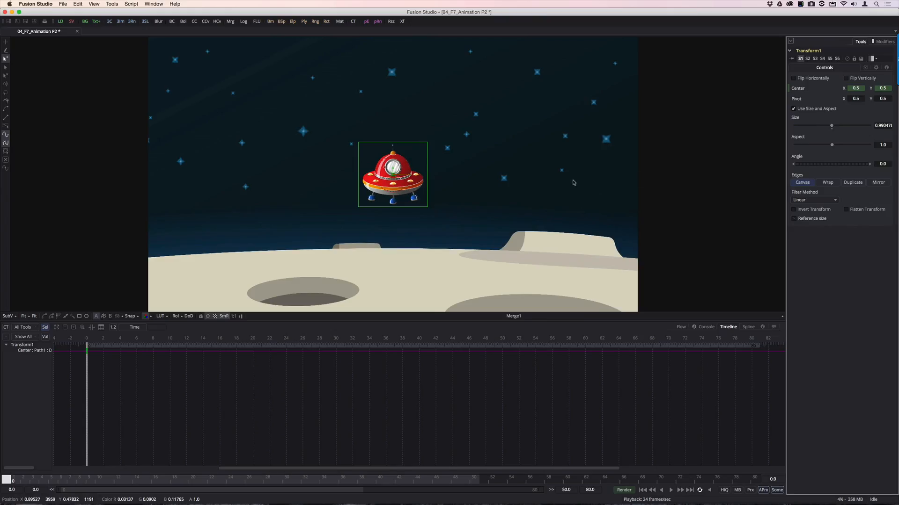
left_click_drag(396, 178, 181, 71)
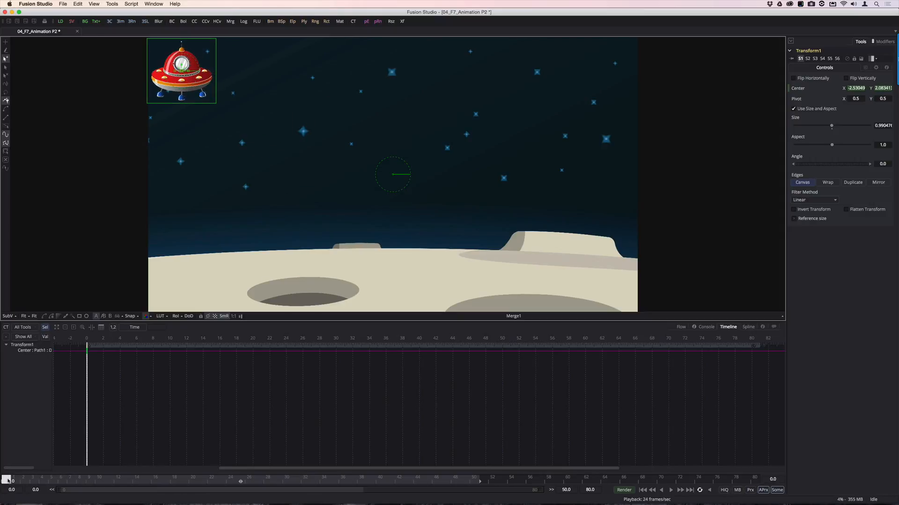
At frame 39, move the spaceship down to the plateau on the right, Center about X 2.61, Y -0.69, and play the animation
left_click_drag(6, 480, 369, 497)
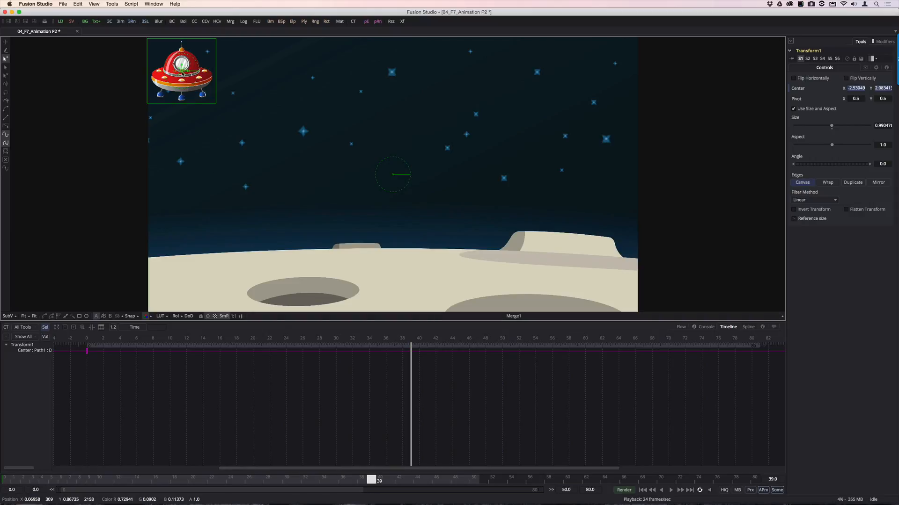
left_click_drag(182, 73, 541, 255)
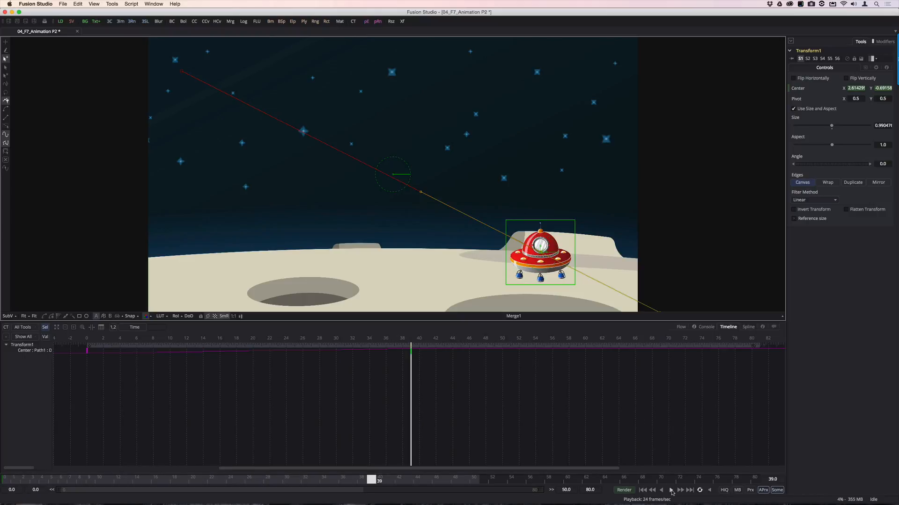
left_click(671, 490)
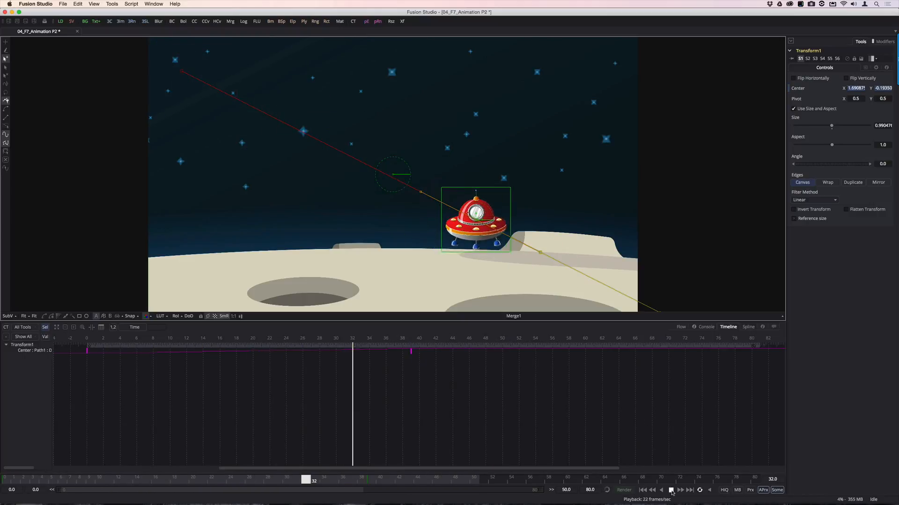
left_click(671, 491)
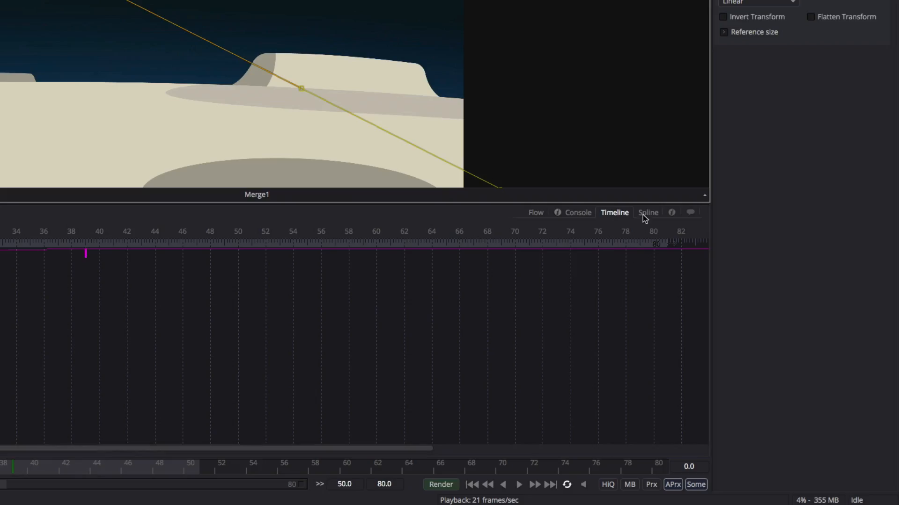
Display the Center path's Displacement curve in the Spline editor, zoomed to fit, and play the animation
left_click(643, 215)
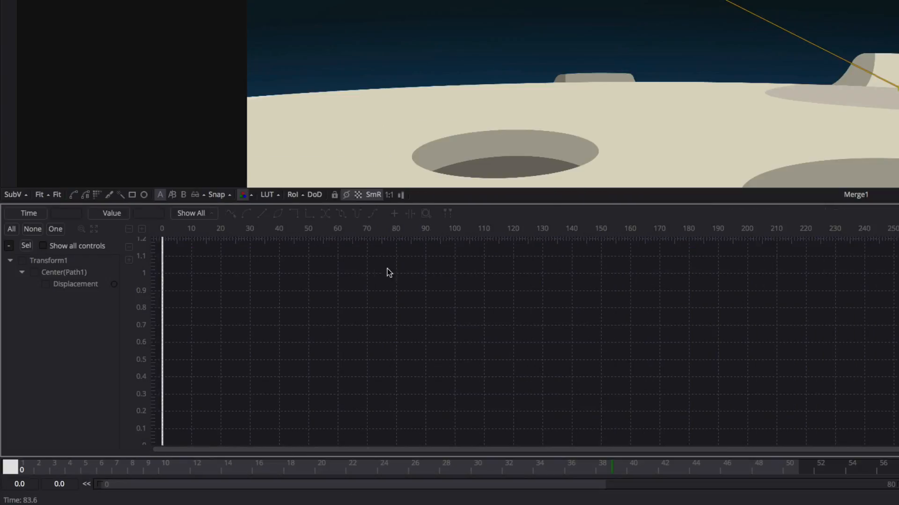
left_click(46, 285)
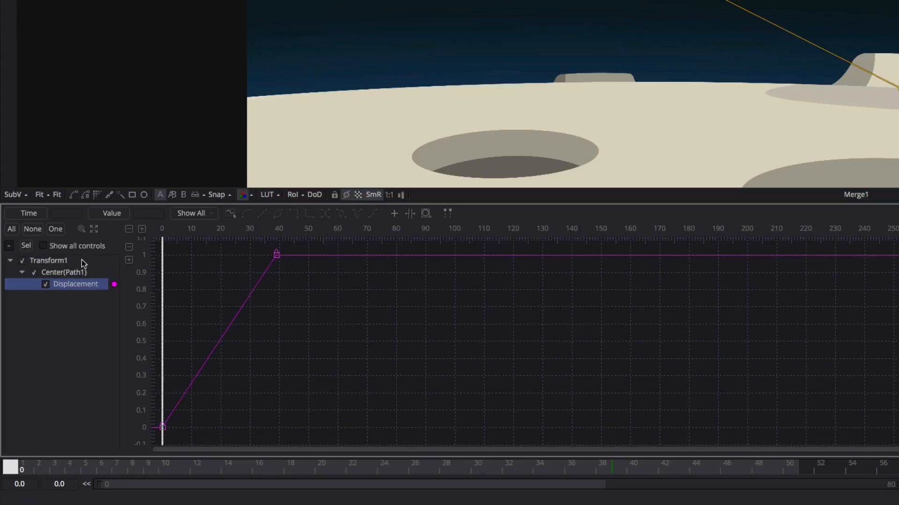
left_click(95, 230)
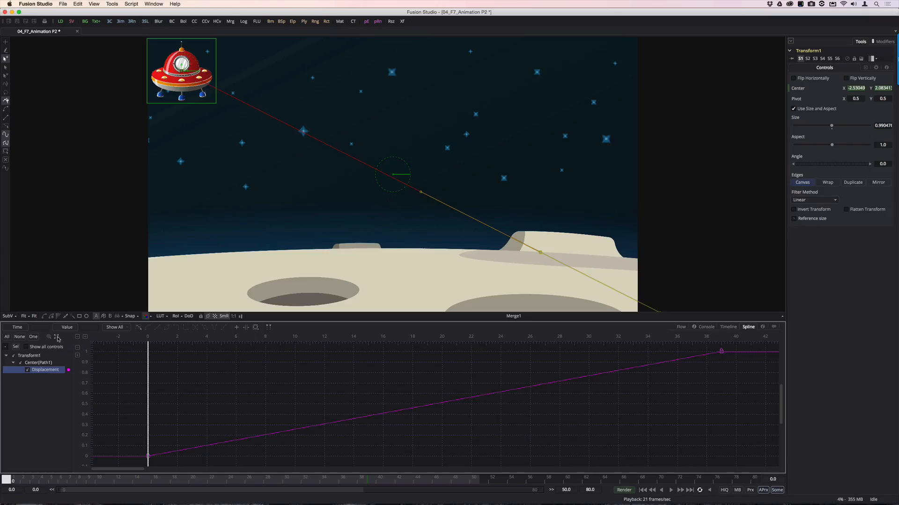
key("space")
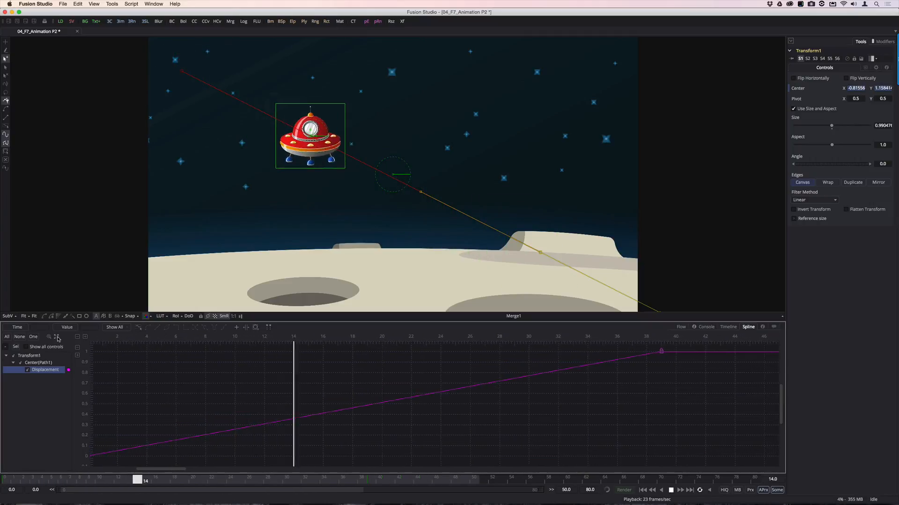
key("space")
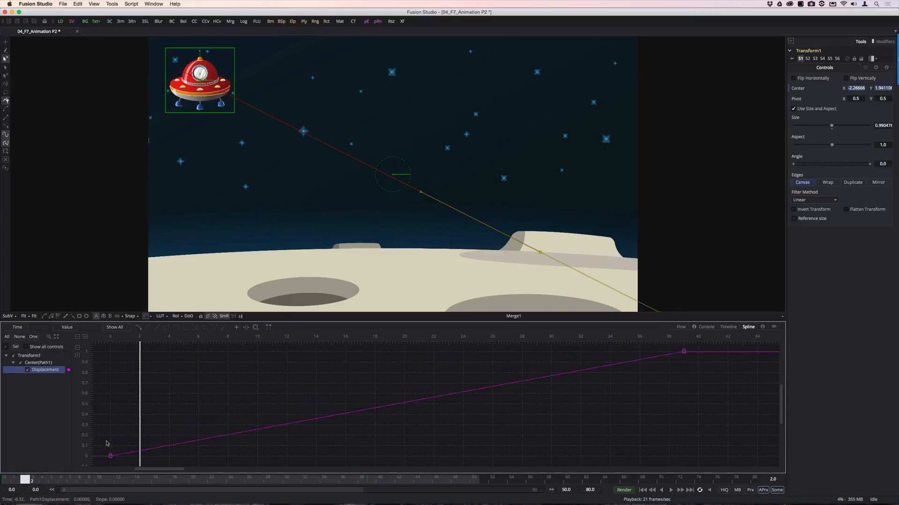
Smooth the Displacement curve at its keyframes at frames 0 and 39
left_click(110, 456)
right_click(111, 455)
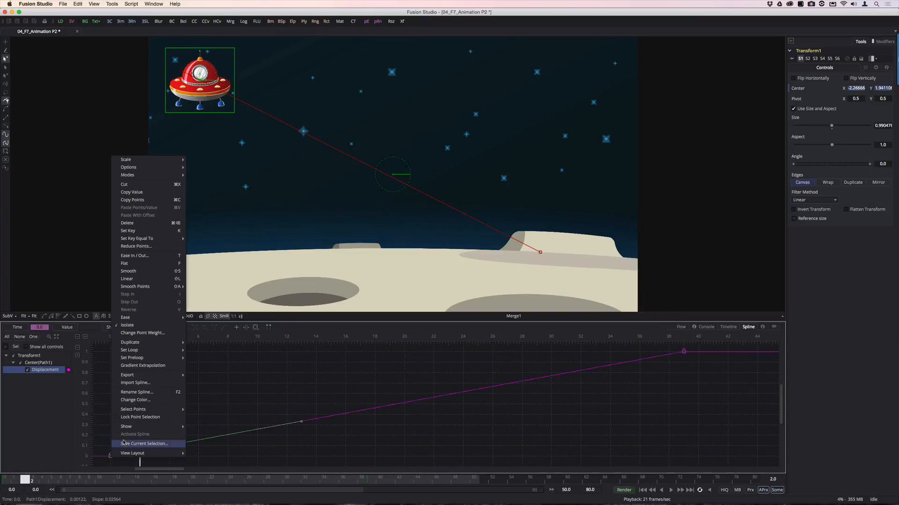
left_click(123, 271)
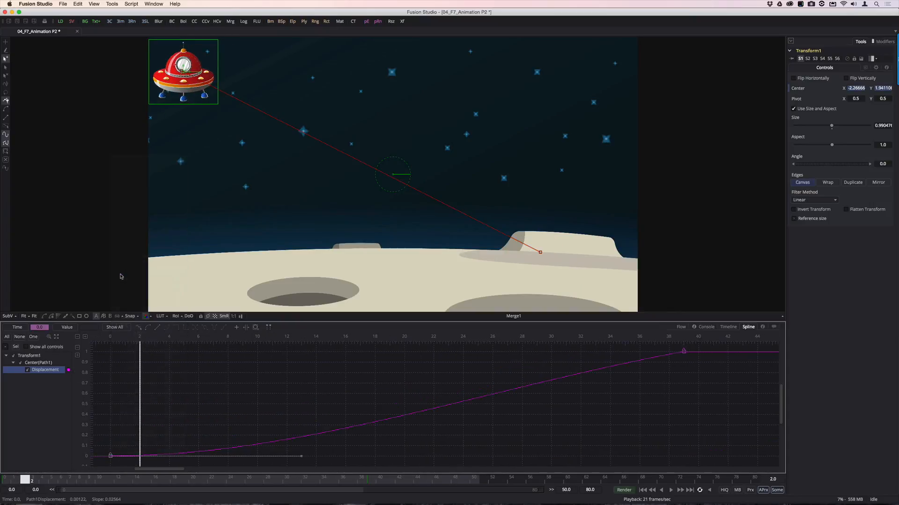
left_click(682, 352)
key("shift+s")
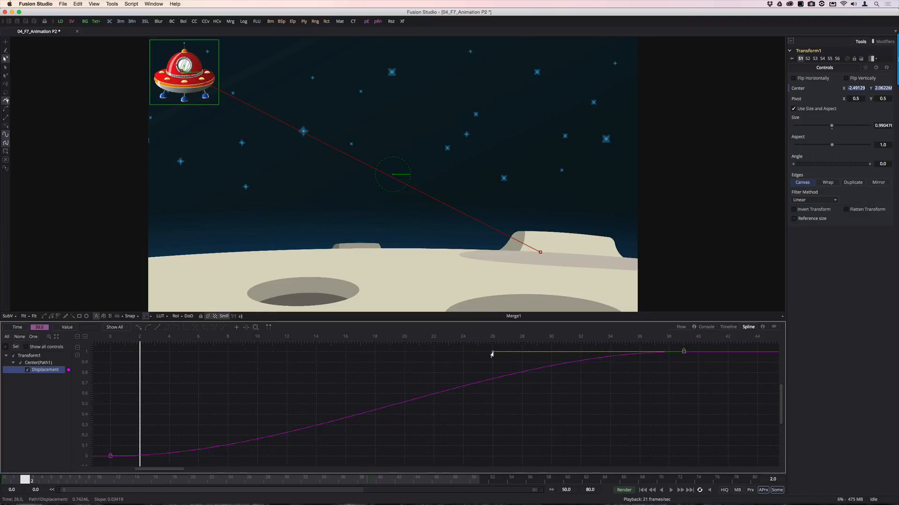
Shorten the handle of the Displacement keyframe at frame 39 to about frame 32.5 and play the animation
left_click_drag(493, 351, 587, 354)
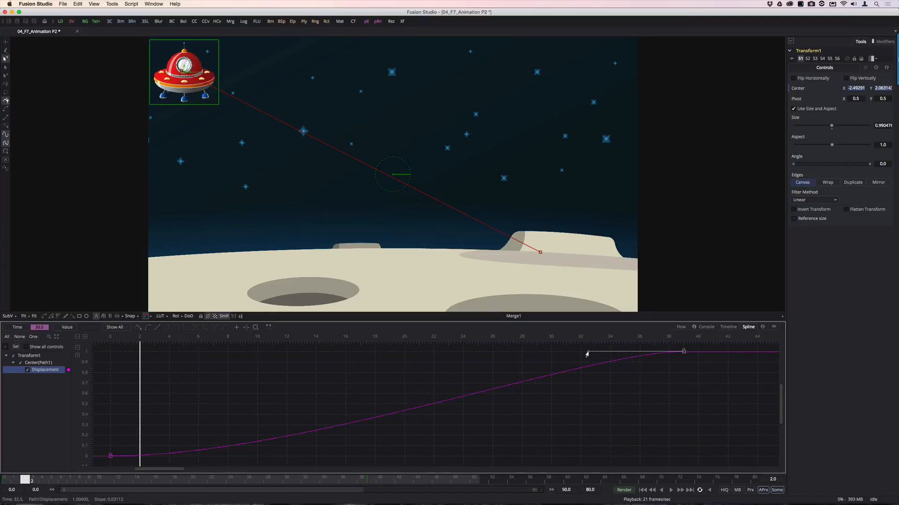
key("space")
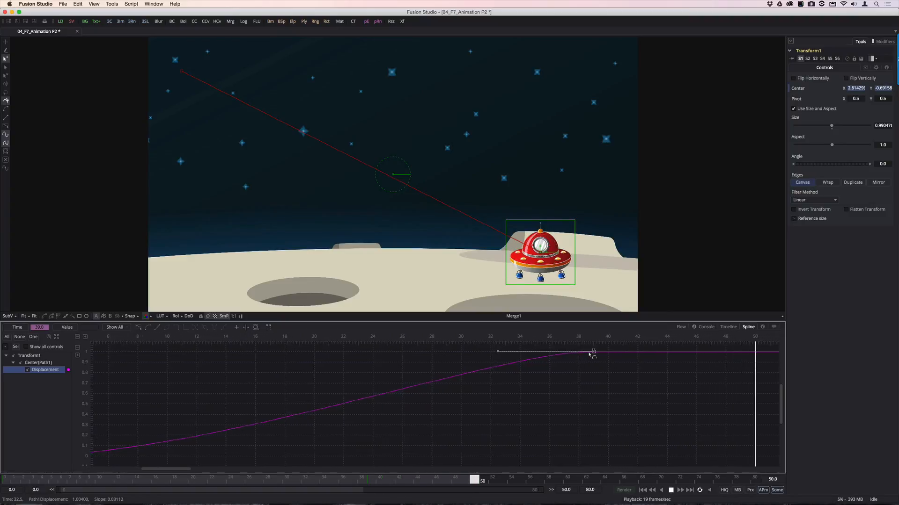
key("space")
Bend the spaceship's straight motion path into an S shape, with one bend near the sky's right edge and one near its left
left_click_drag(317, 144, 618, 121)
left_click_drag(580, 191, 211, 199)
left_click_drag(602, 117, 611, 128)
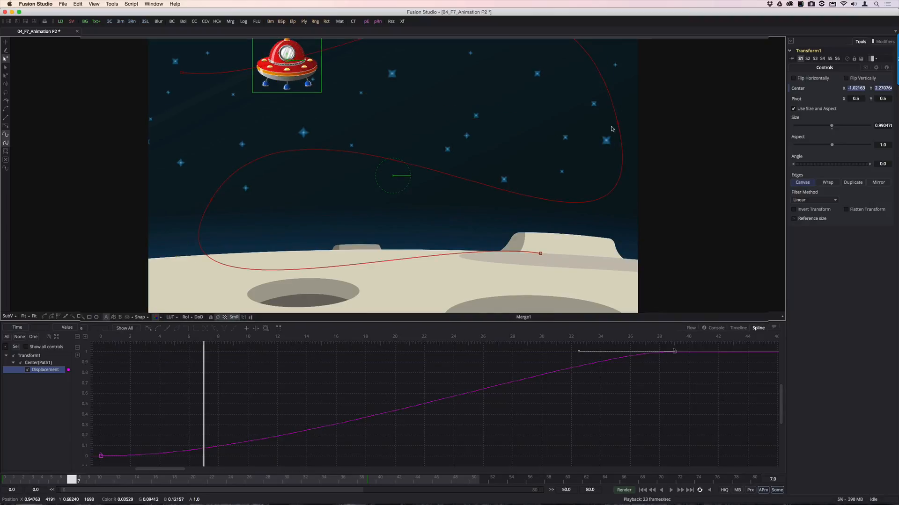
Shorten the handles at the motion path's right-hand bend and left-hand bend to tighten the curve
scroll(611, 129, "up", 4)
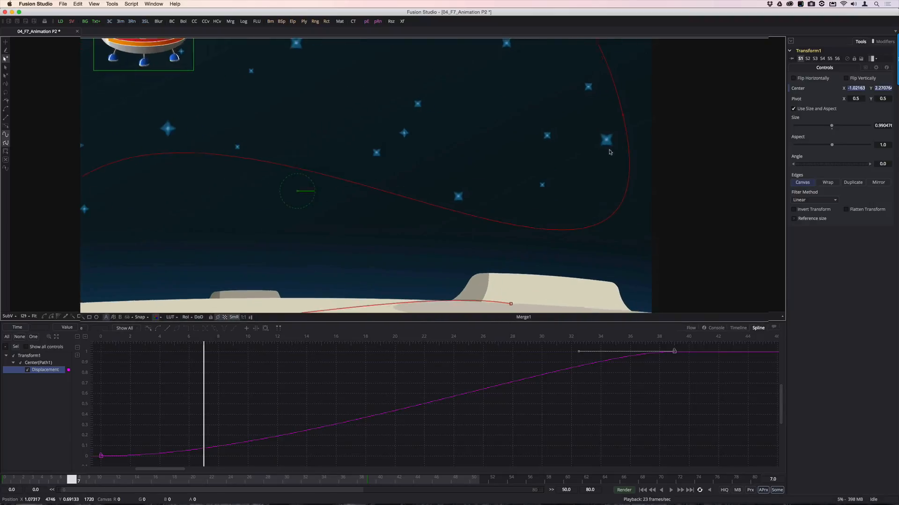
scroll(559, 158, "down", 10)
left_click(561, 147)
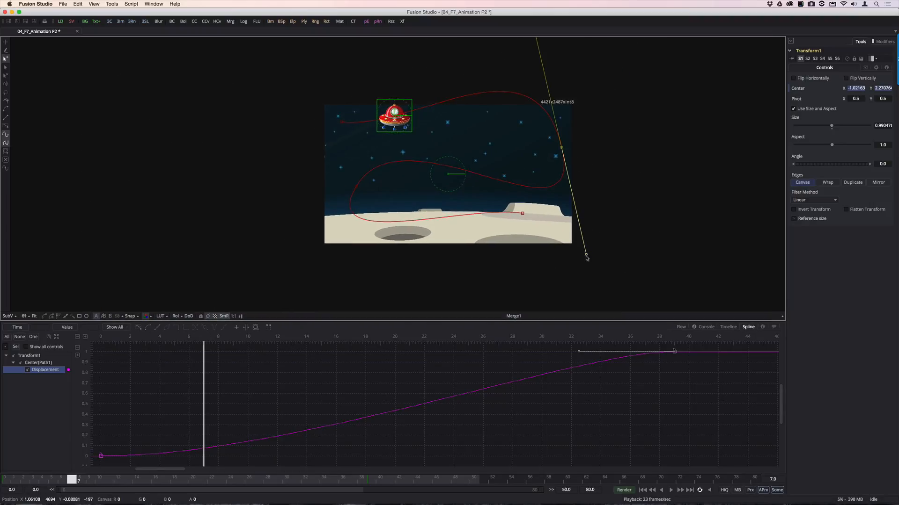
left_click_drag(585, 257, 568, 170)
left_click(355, 188)
left_click_drag(319, 249, 354, 222)
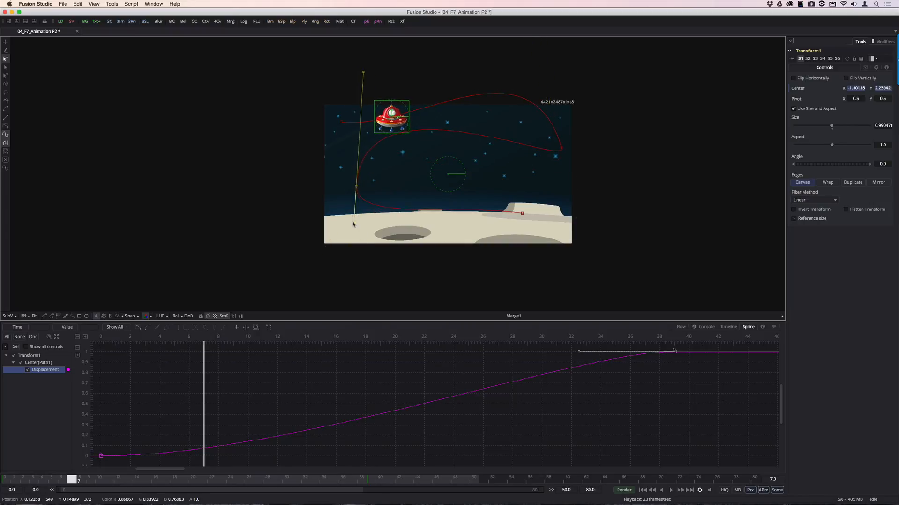
left_click_drag(363, 72, 356, 151)
Readjust both handles of the motion path's right-hand point to round that bend, and play the animation with the scene fitted to the viewer
left_click(561, 148)
left_click_drag(580, 161, 579, 191)
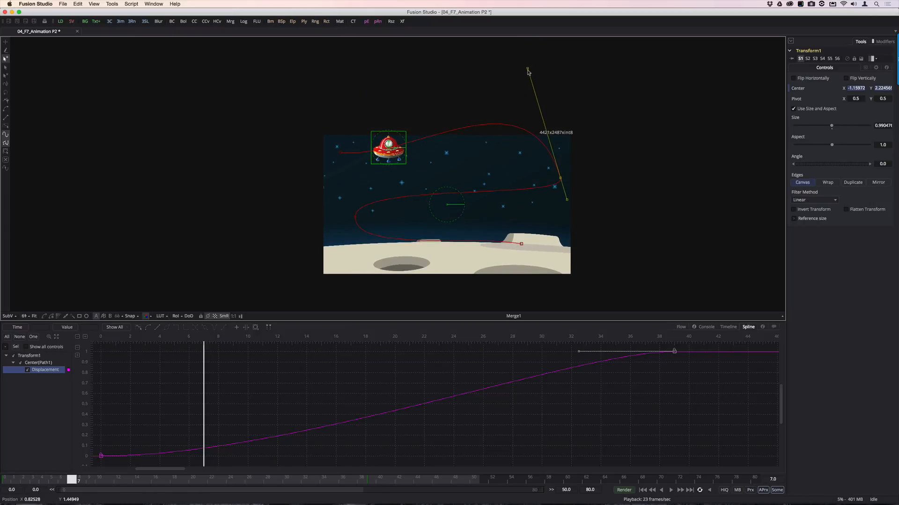
left_click_drag(527, 71, 564, 117)
left_click(35, 317)
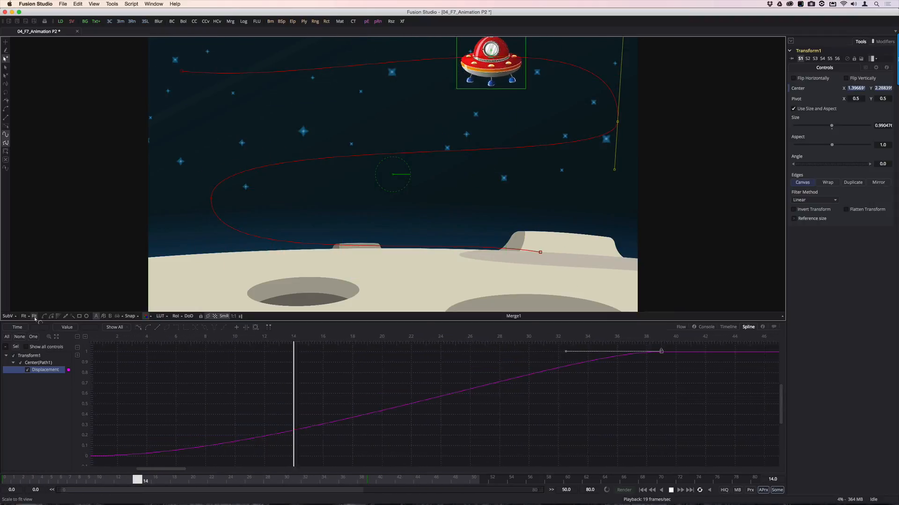
key("space")
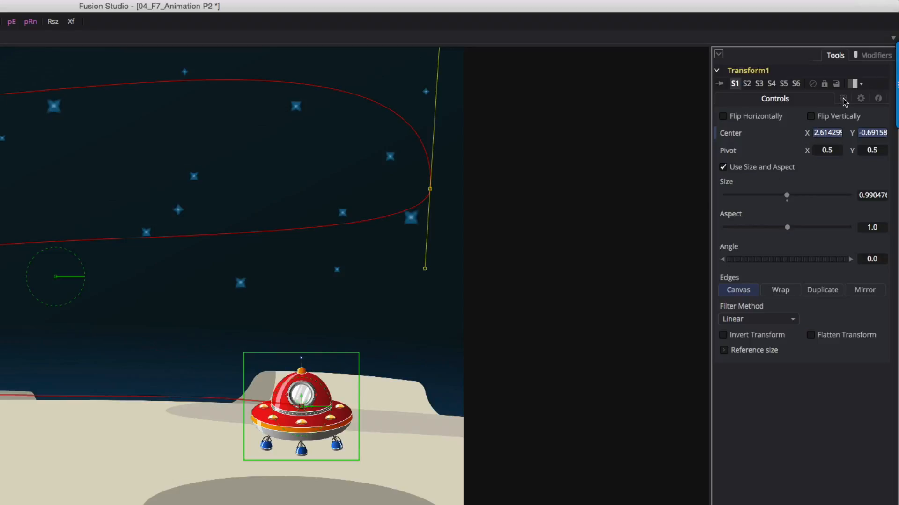
Enable Motion Blur for Transform1 and preview the animation, toggling the composition-wide MB setting
left_click(843, 99)
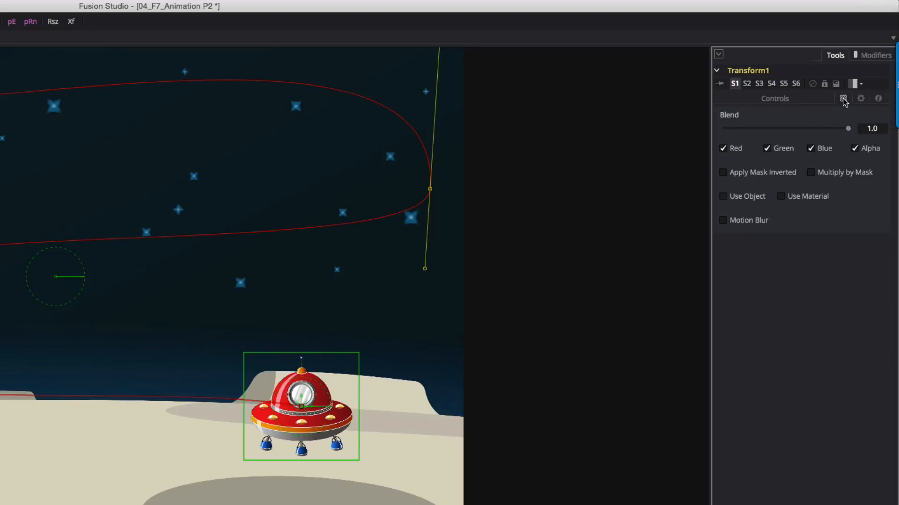
left_click(725, 221)
key("space")
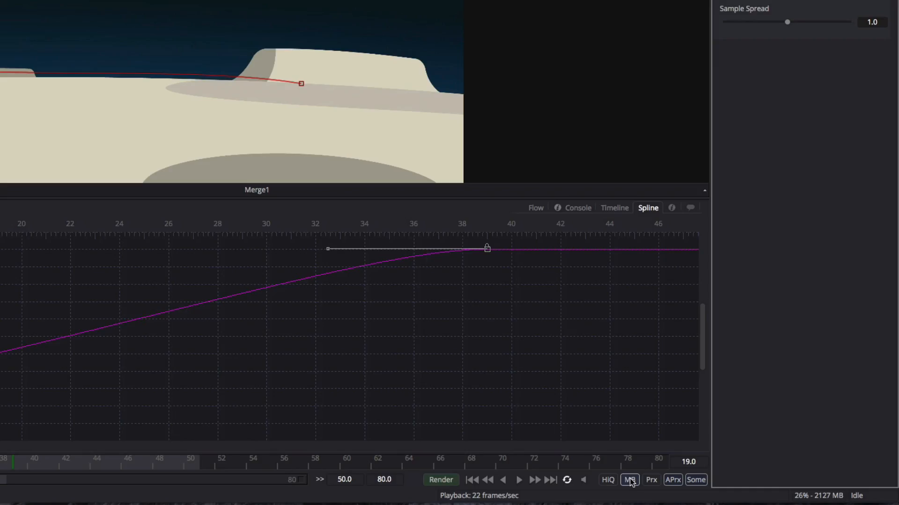
left_click(630, 481)
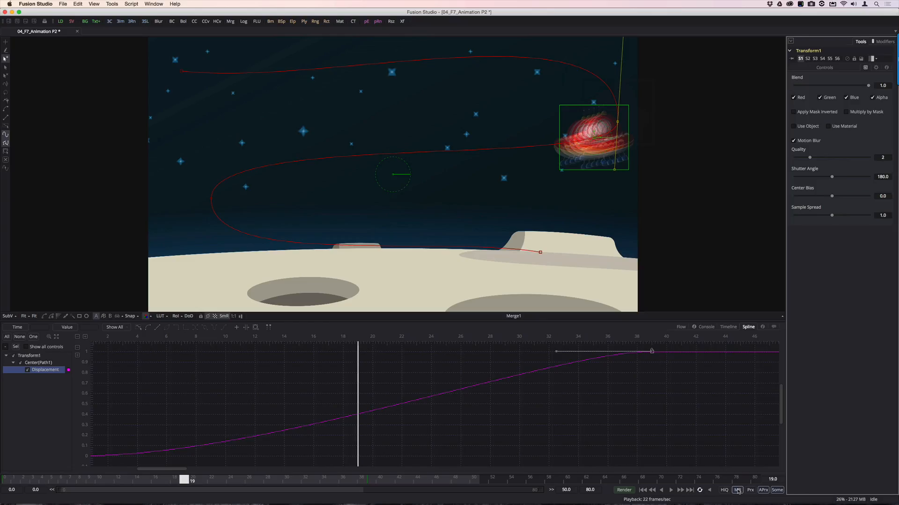
left_click(738, 491)
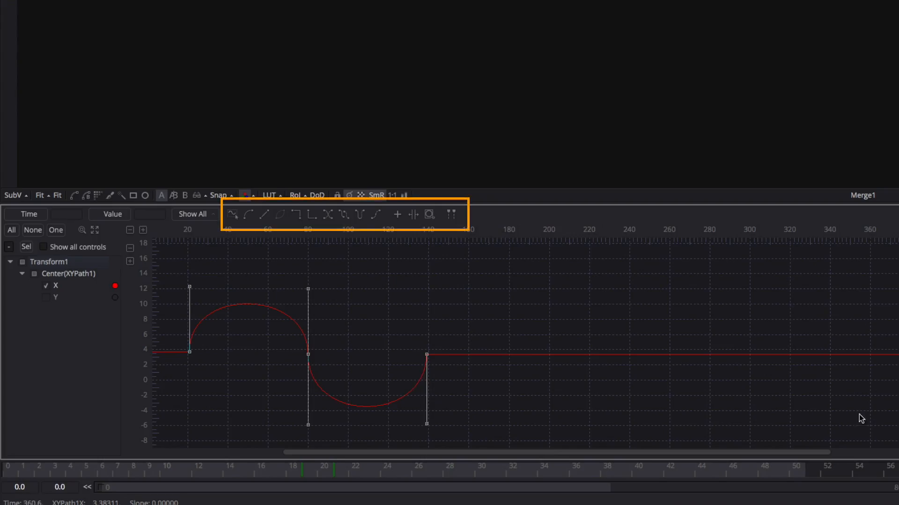
Reverse the Center X curve's keyframes and try looping the curve
left_click(327, 215)
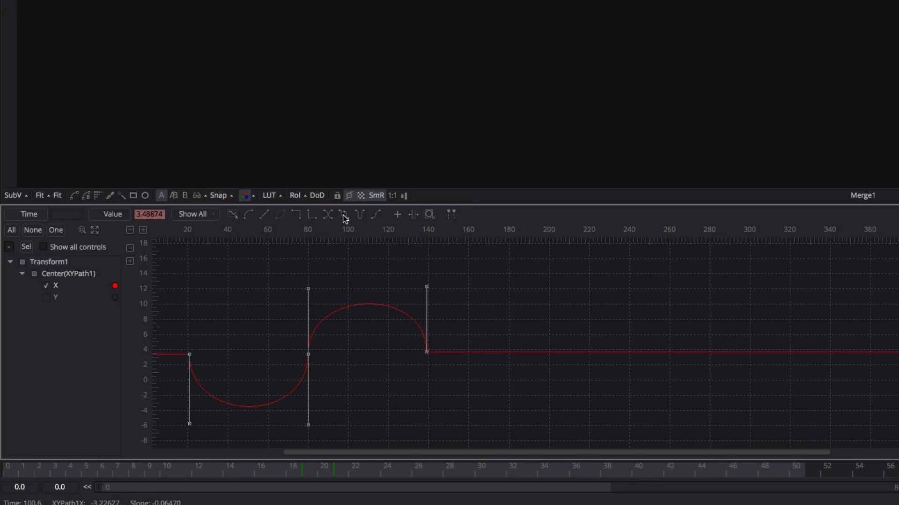
left_click(343, 215)
left_click(344, 216)
Time-stretch the Center X curve so that its last keyframe falls at about frame 111
left_click(414, 214)
left_click_drag(426, 253, 368, 264)
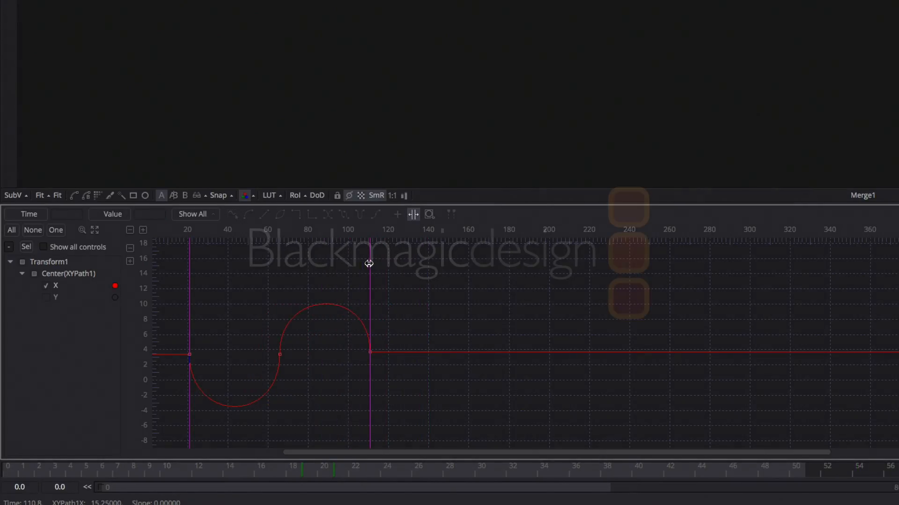